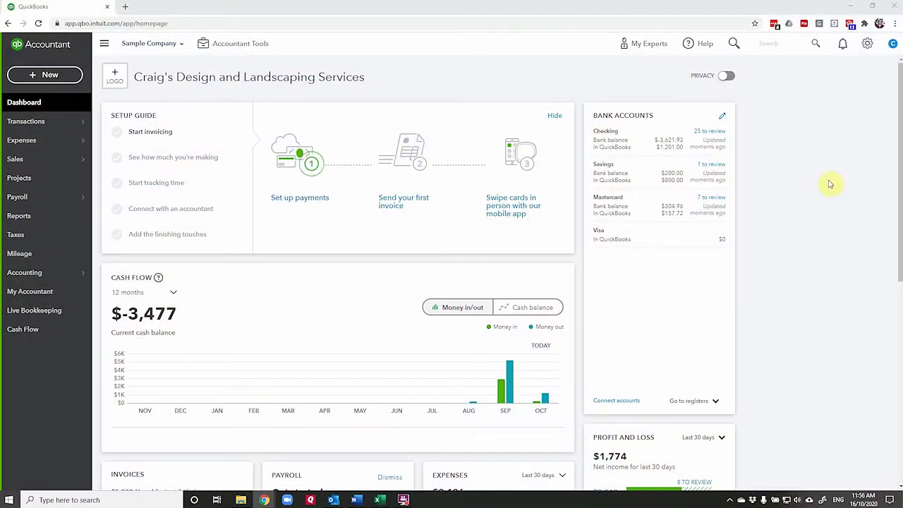
- Open the Advanced page of Account and settings and start editing the Categories section
click(866, 45)
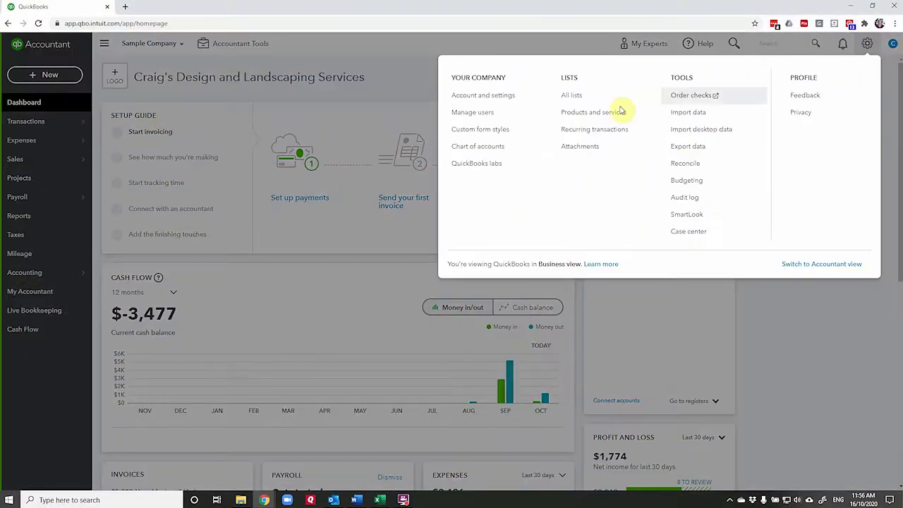
click(498, 94)
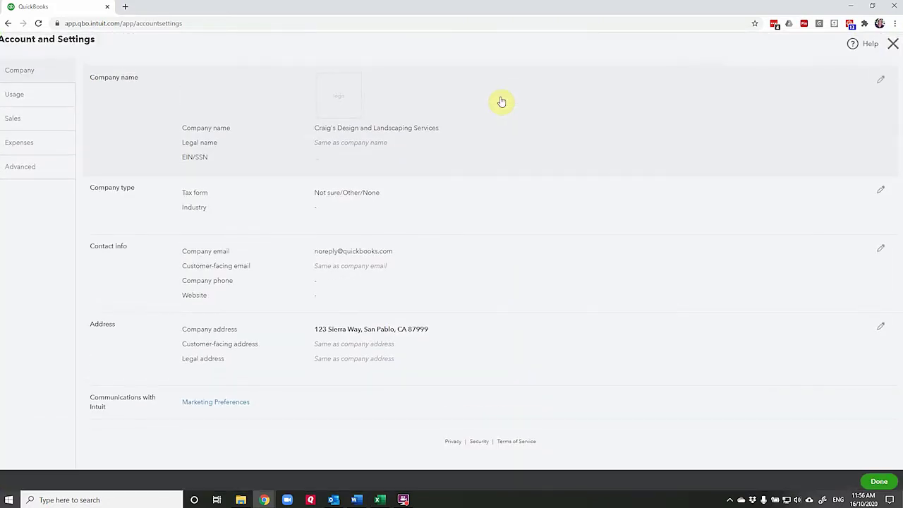
click(51, 170)
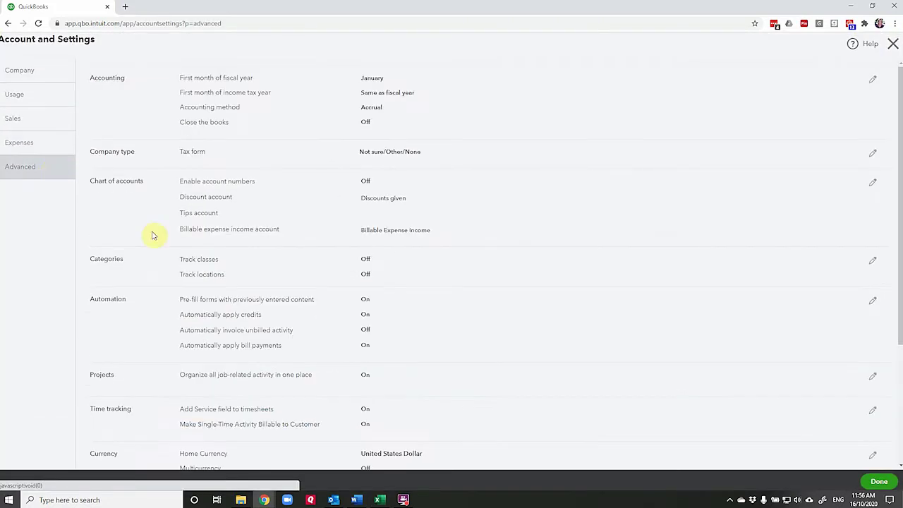
click(873, 260)
- Turn on Track classes, warn when no class is assigned, use one class per row, and save
click(370, 261)
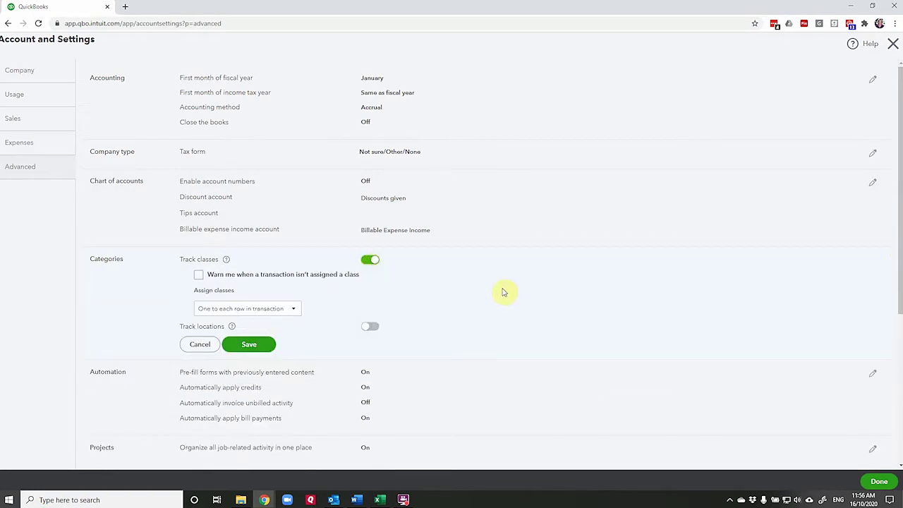
scroll(503, 291, down, 2)
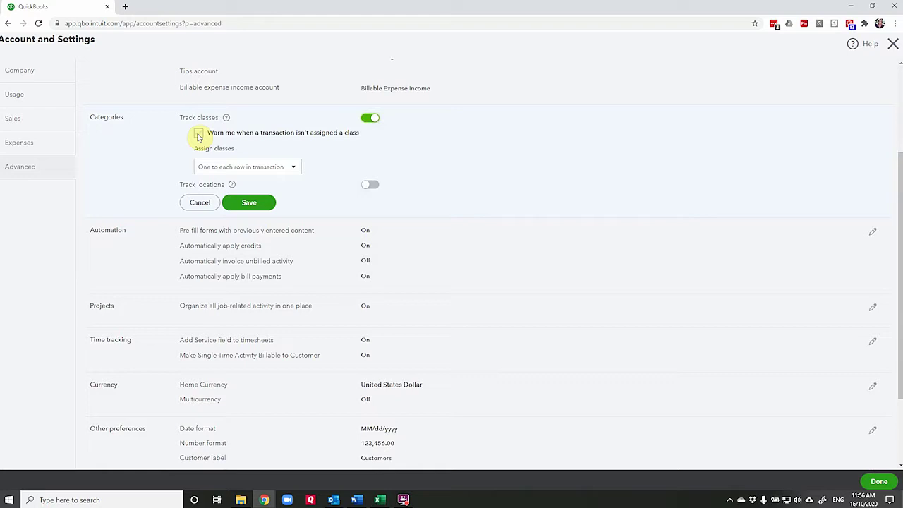
click(199, 134)
click(294, 167)
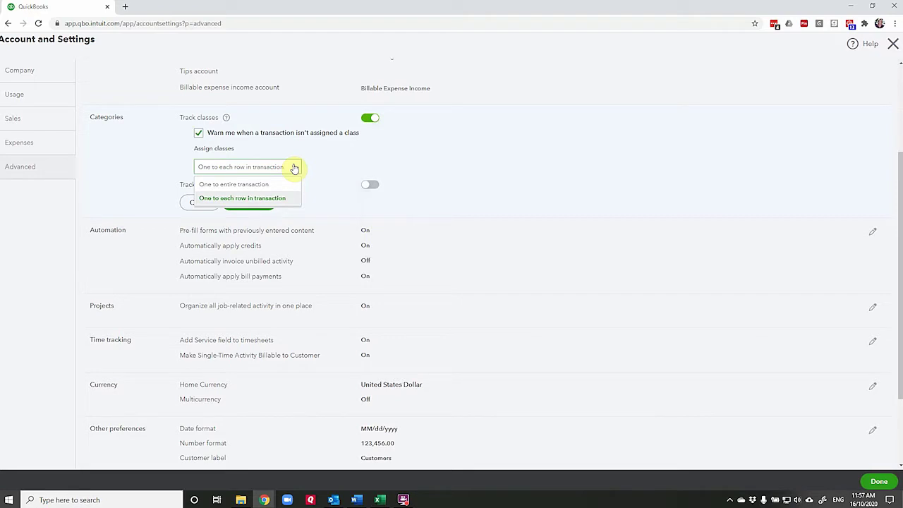
click(271, 199)
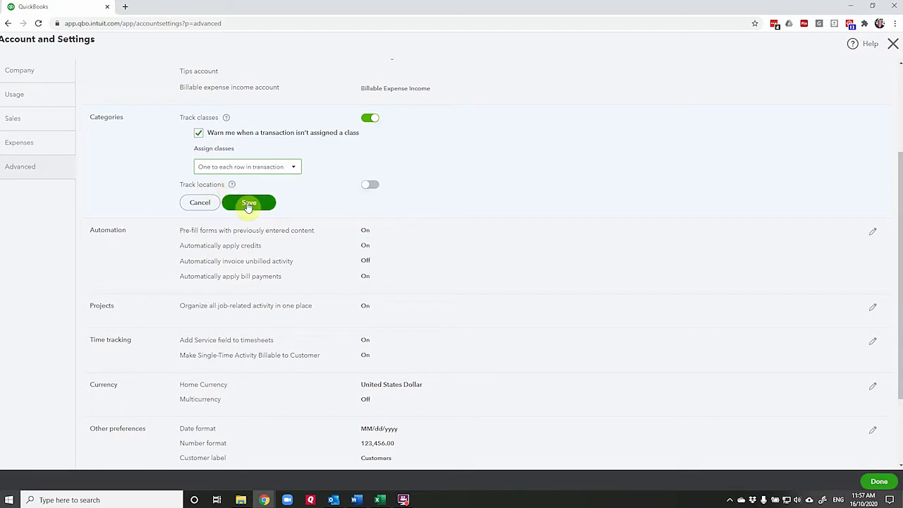
click(248, 203)
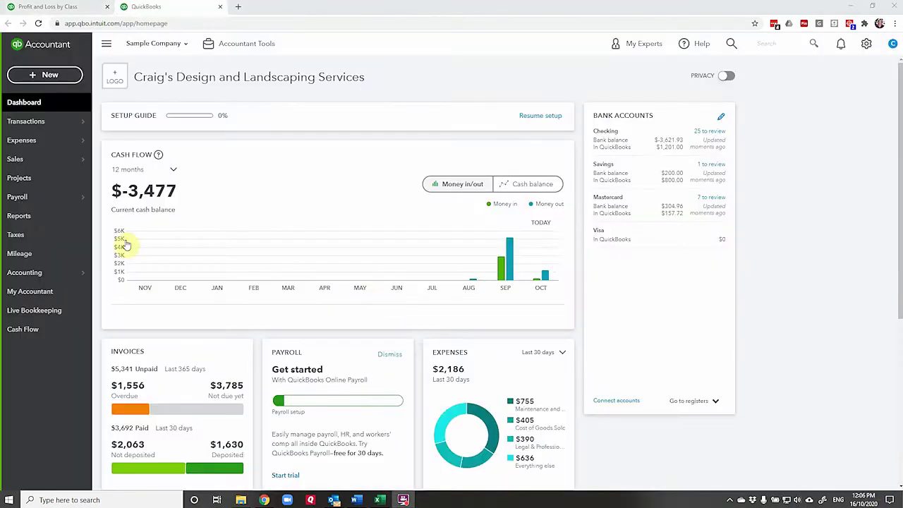
- Start a new blank Bill from the + New menu
click(39, 77)
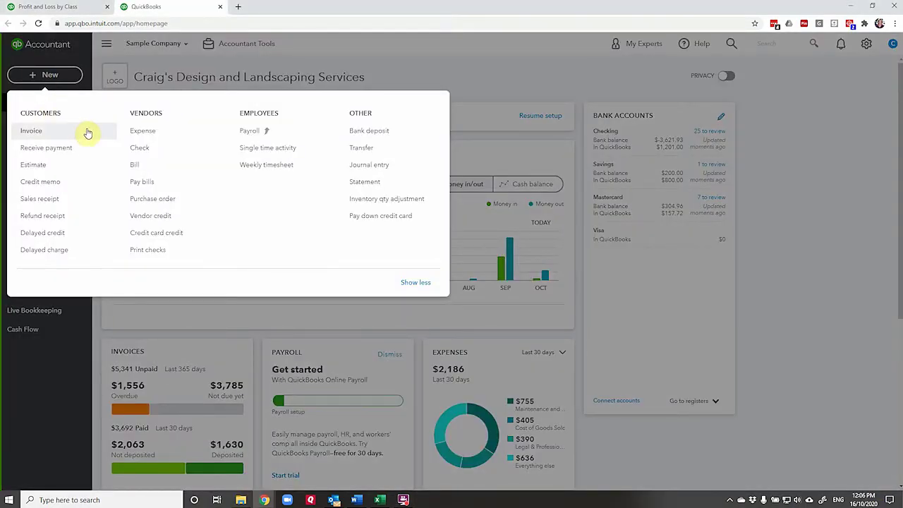
click(149, 170)
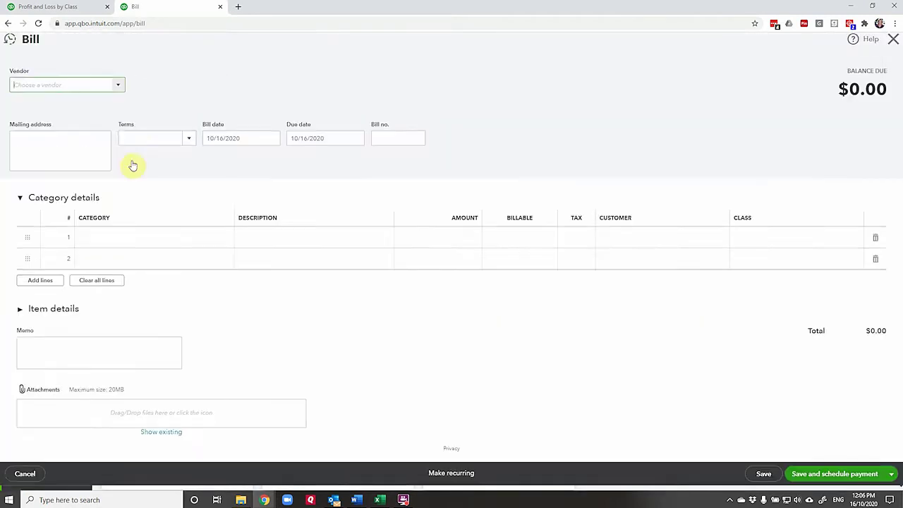
- Set the bill's vendor to Tania's Nursery and line 1's category to Plants and Soil
text(tani)
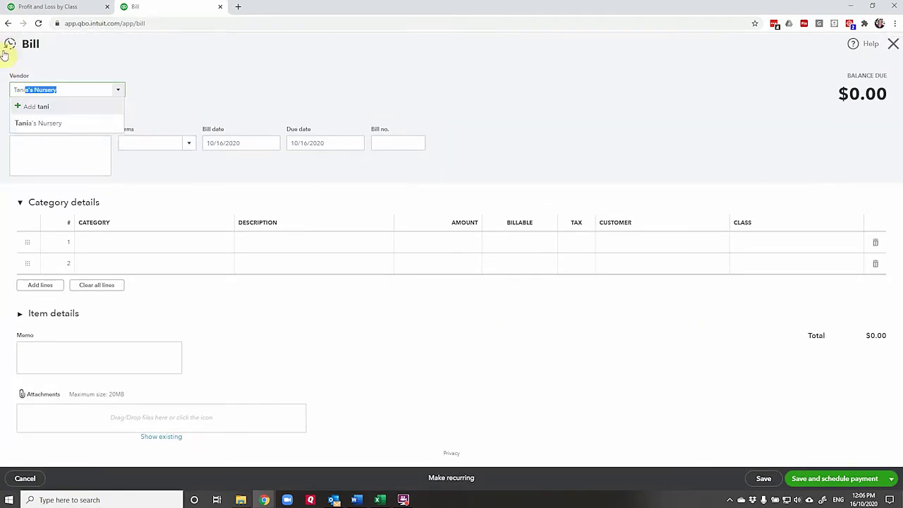
click(38, 124)
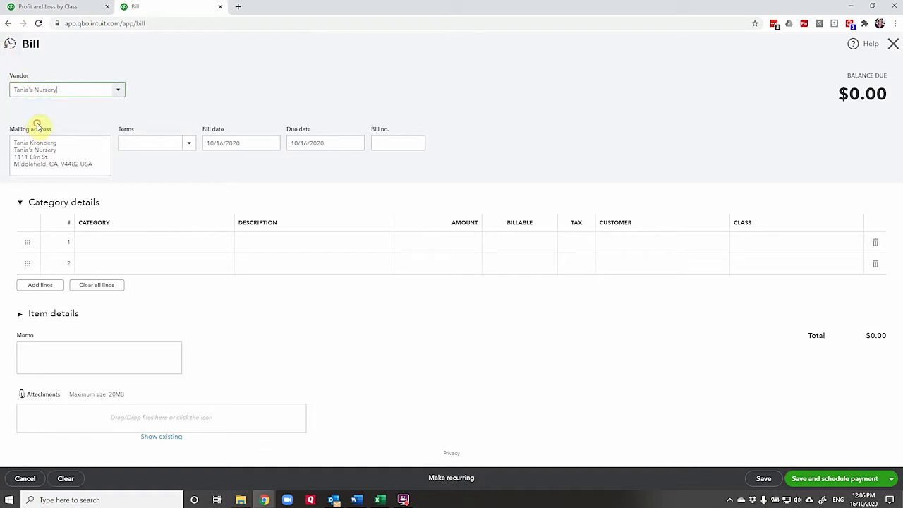
click(103, 241)
text(Job)
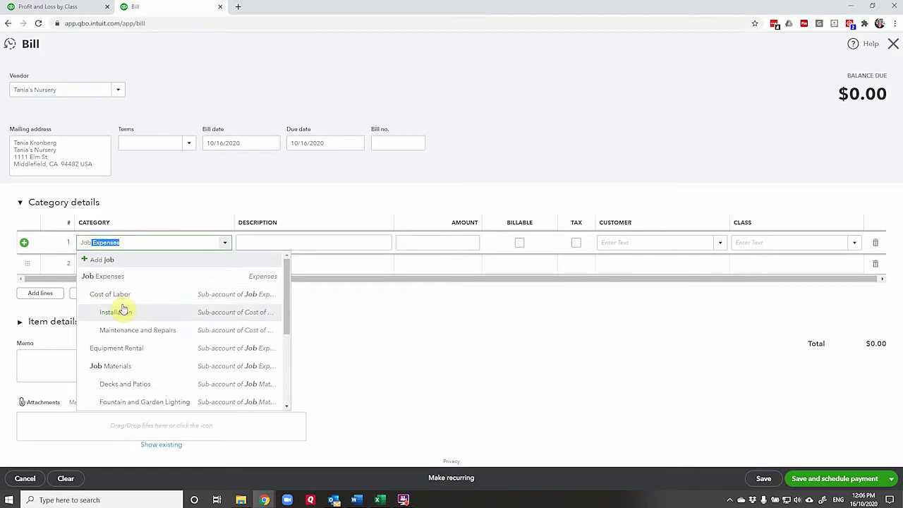
scroll(127, 384, down, 2)
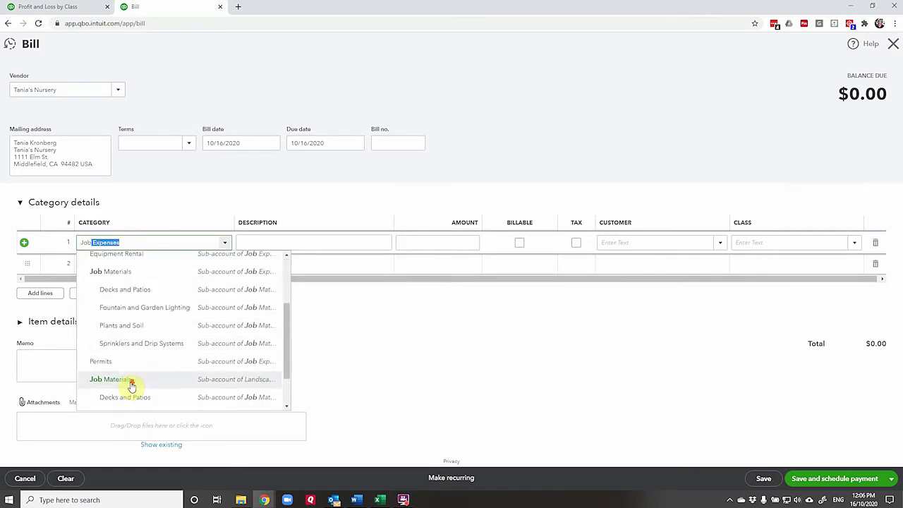
click(141, 326)
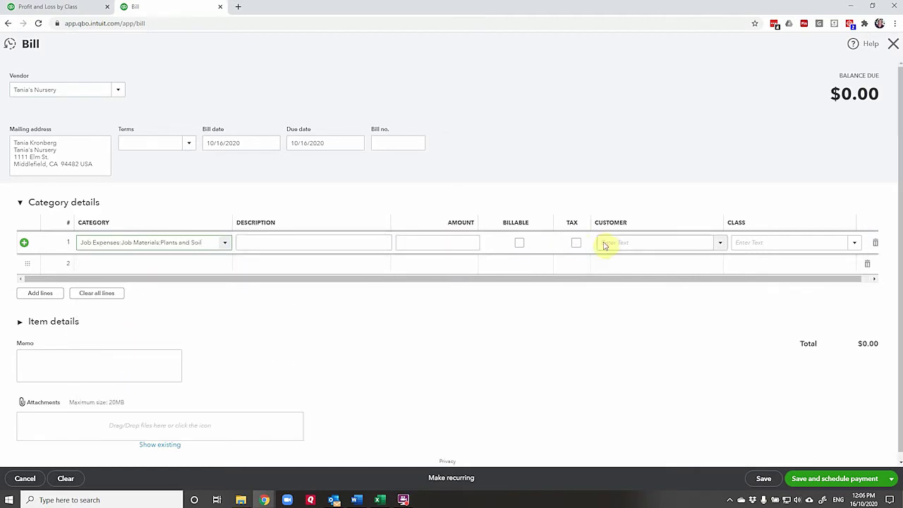
- Give line 1 amount 500, customer Amy's Bird Sanctuary and class North
click(452, 240)
text(500)
key(Tab)
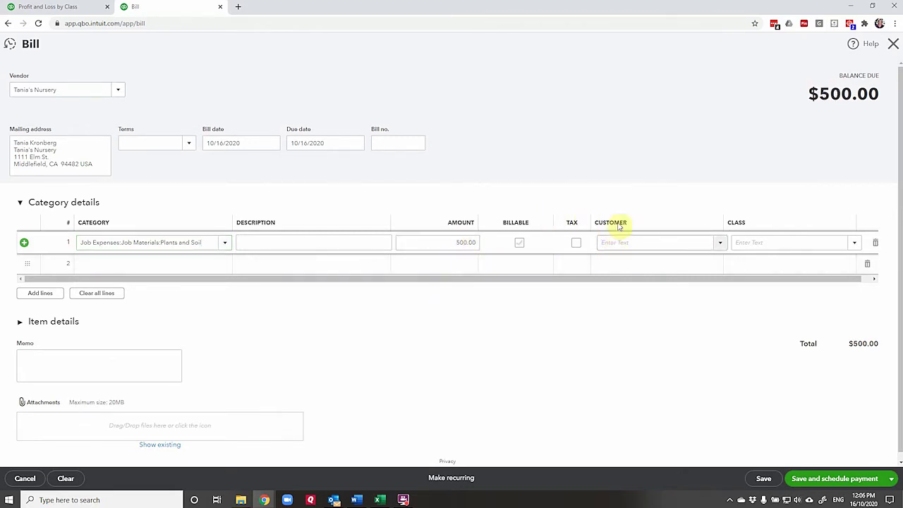
click(613, 242)
text(Amy's Bird Sanctuary)
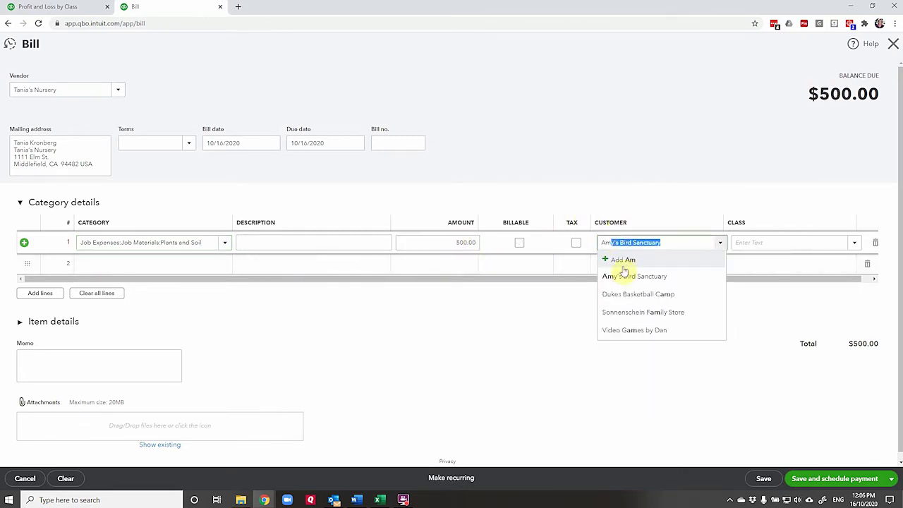
click(629, 276)
click(753, 242)
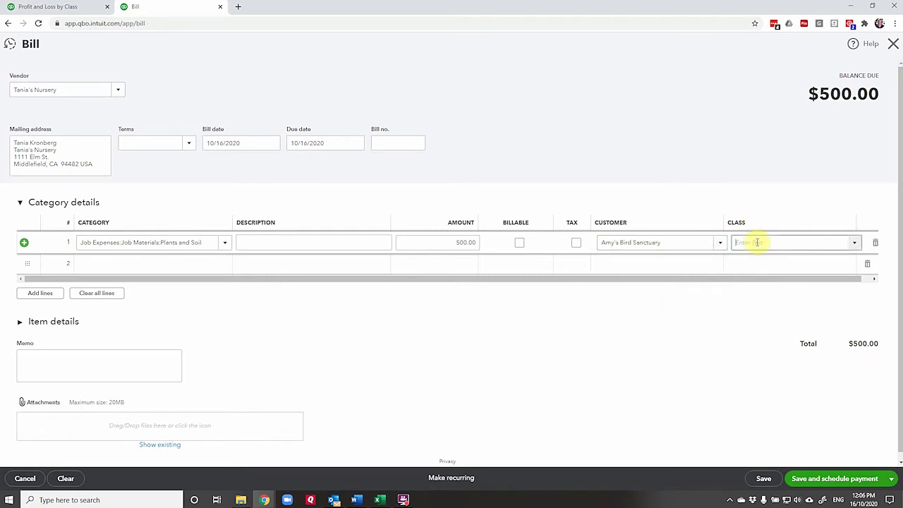
text(nd)
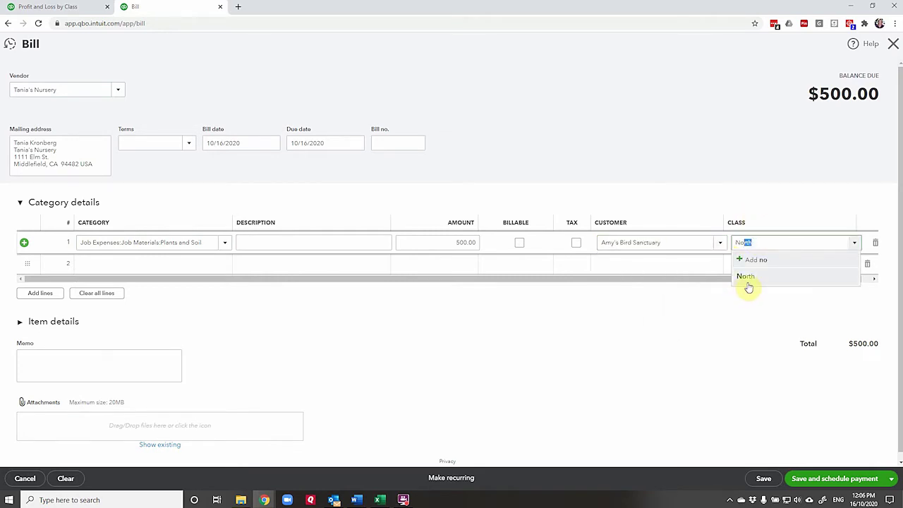
click(747, 277)
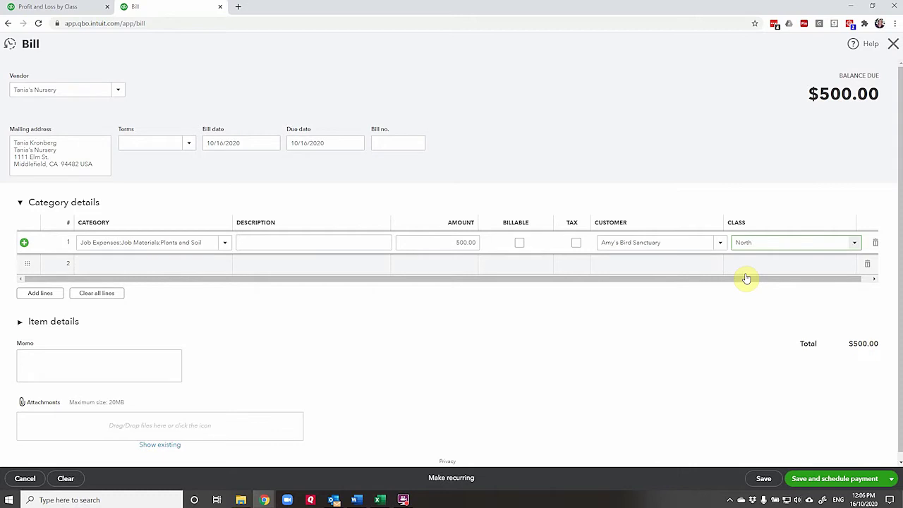
click(141, 264)
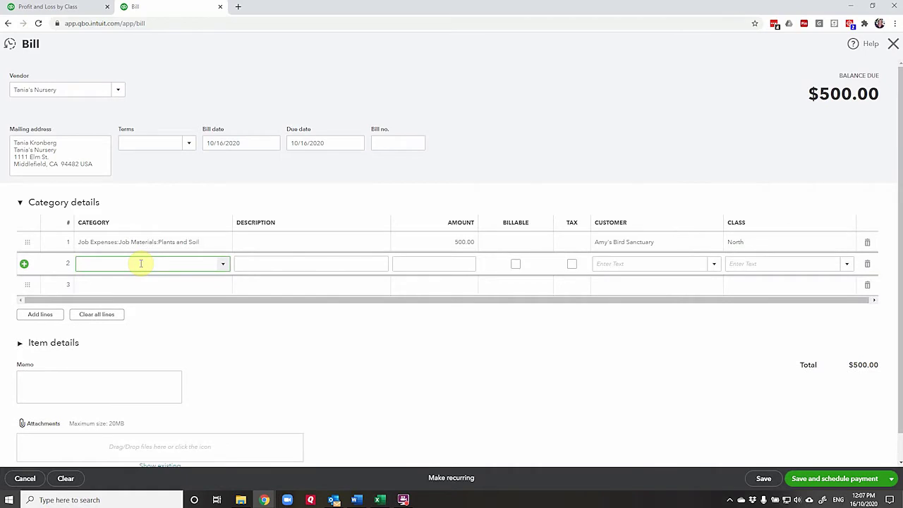
- Add line 2 as Landscaping Services:Job Materials:Plants and Soil for 1,000.00, class East
text(Job Expenses)
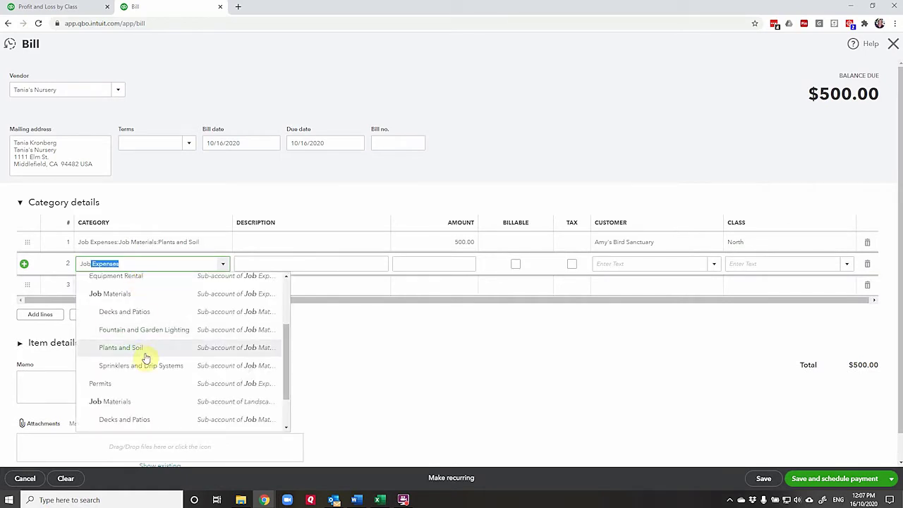
scroll(146, 352, down, 2)
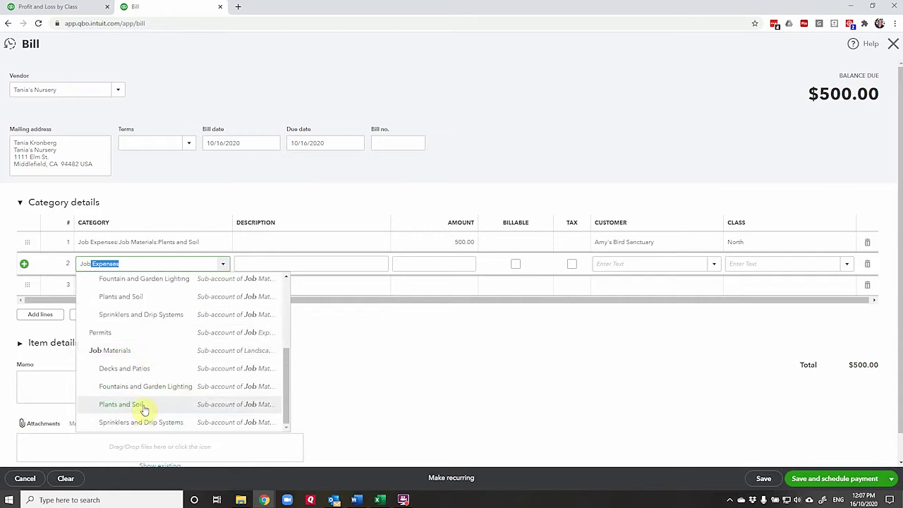
click(143, 408)
click(425, 264)
text(1)
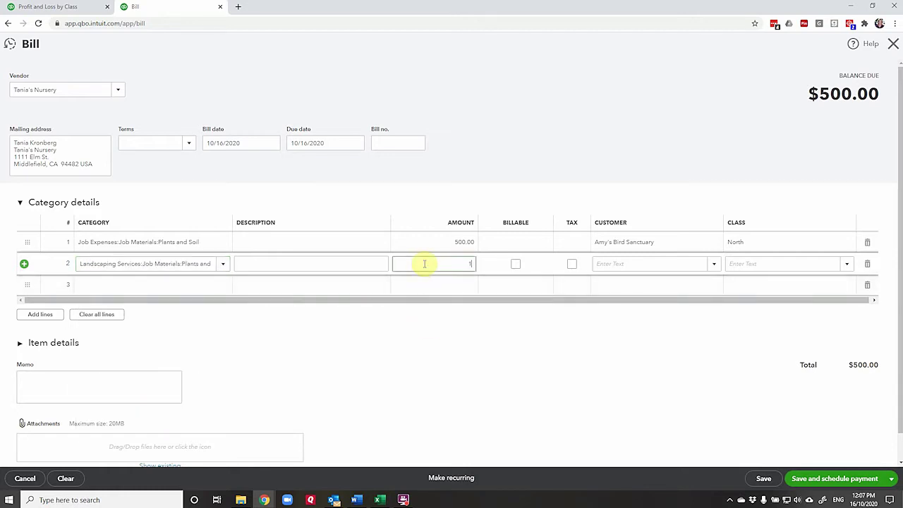
text(,000)
key(Tab)
click(749, 269)
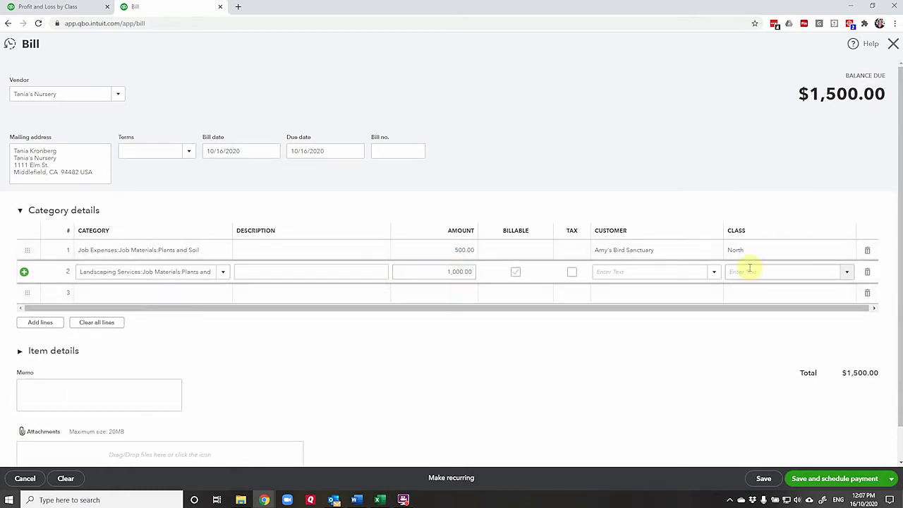
text(eas)
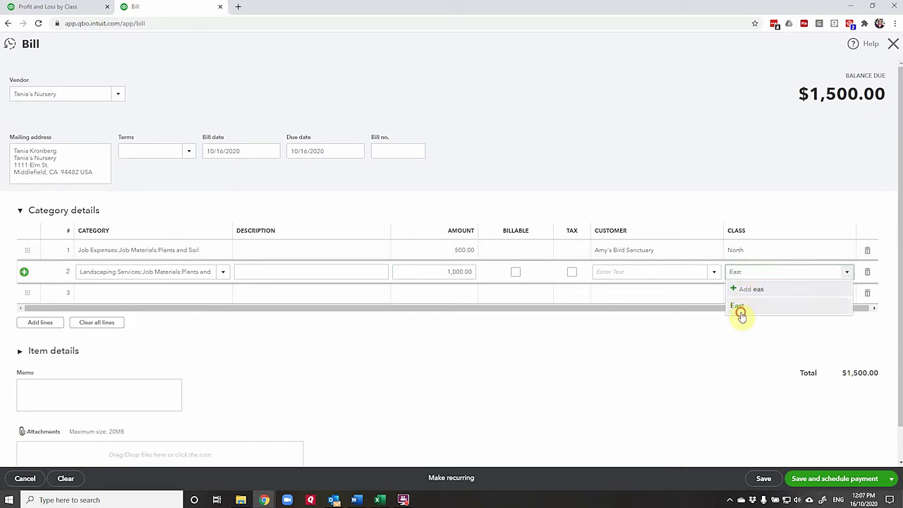
click(739, 311)
click(107, 294)
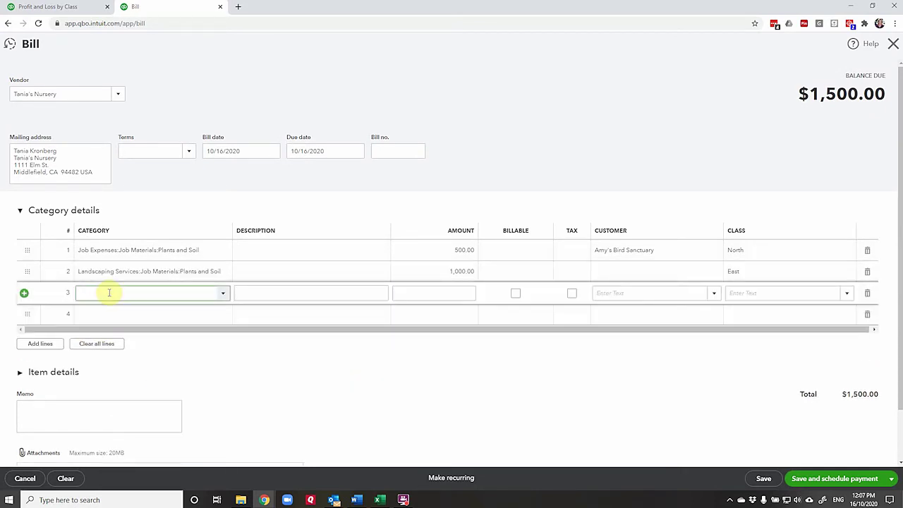
- Recategorize line 2 as Job Expenses:Job Materials:Plants and Soil, keeping 1,000.00 and class East
click(139, 271)
text(Job Exp)
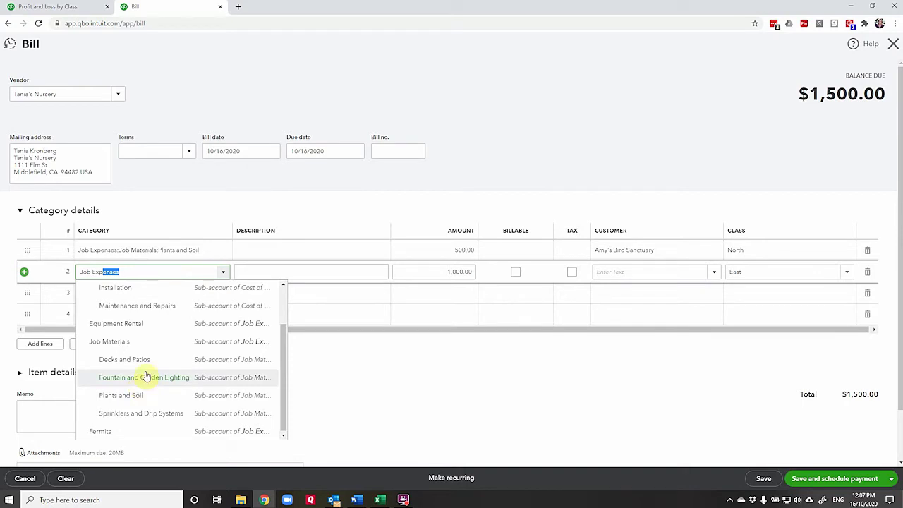
text(enses:)
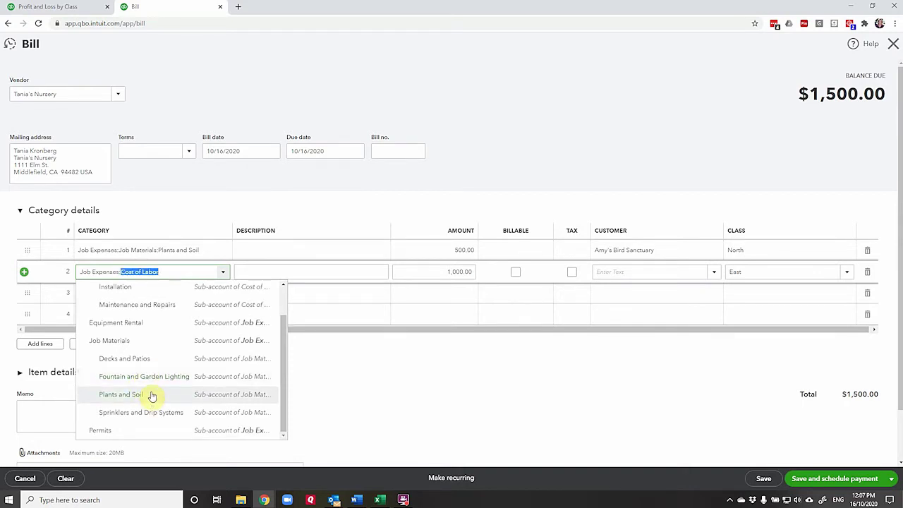
click(152, 395)
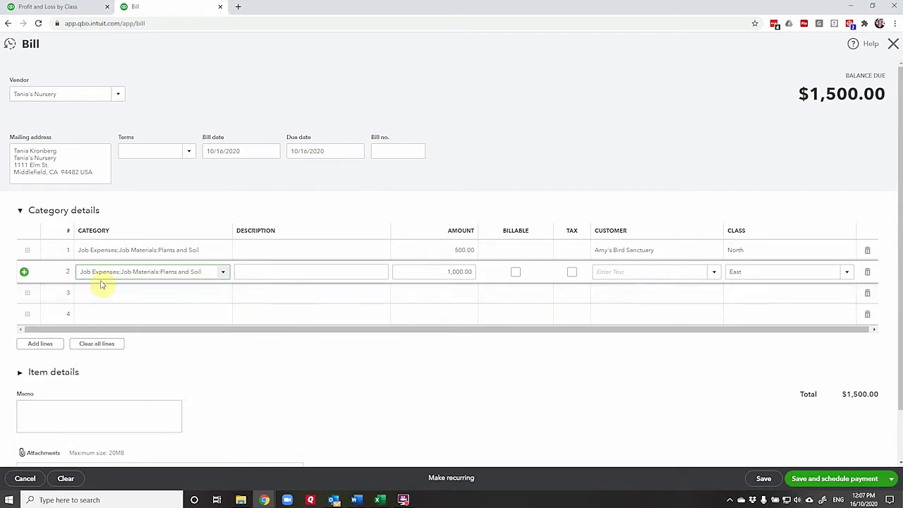
click(104, 302)
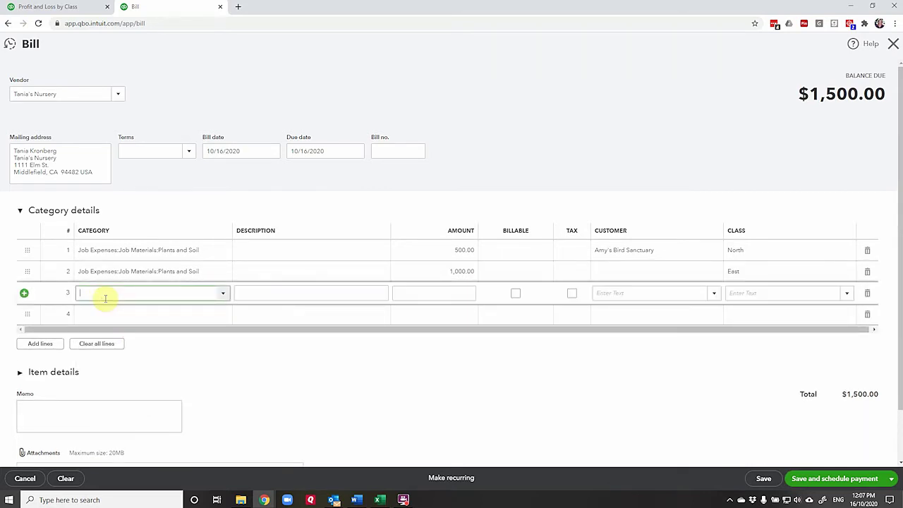
- Add line 3 with category Plants and Soil, amount 750, class South
text(Job Expen)
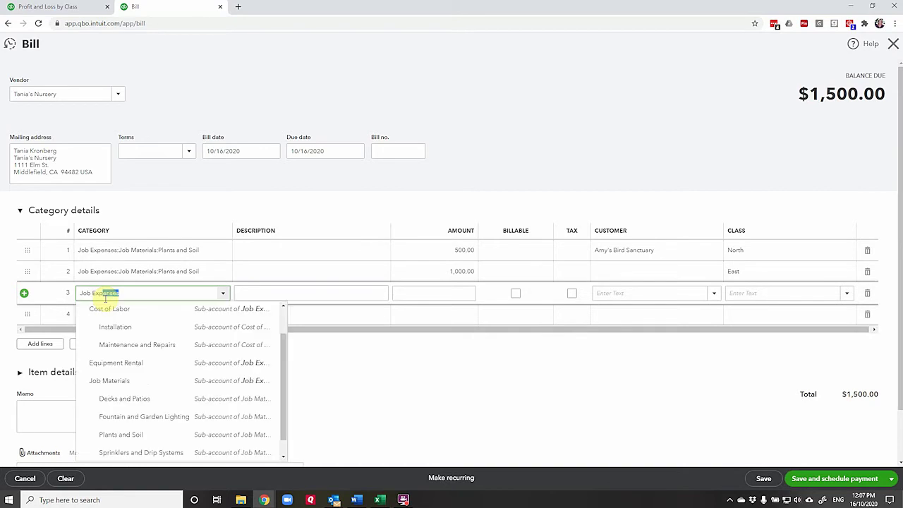
text(se)
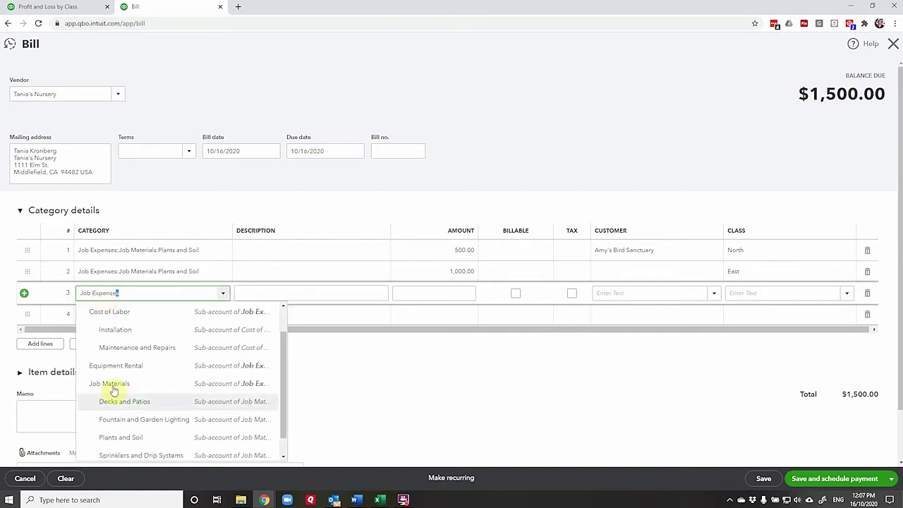
click(137, 439)
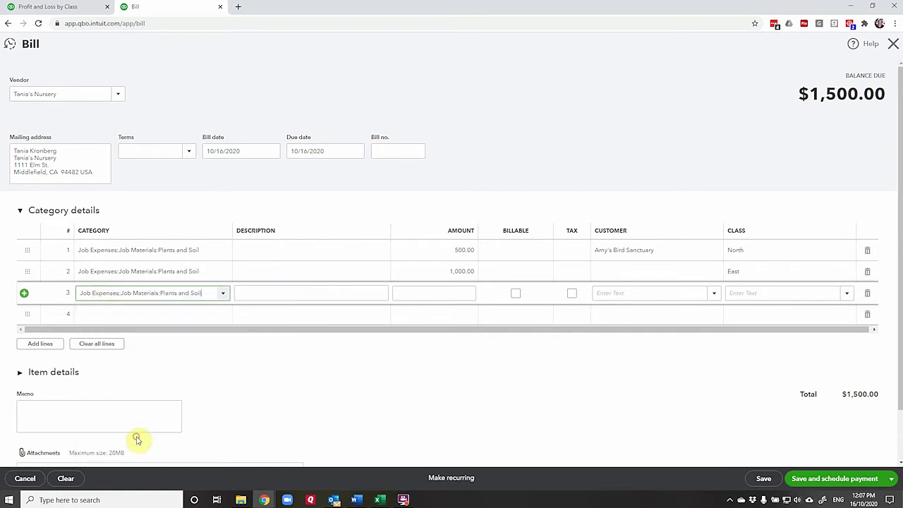
click(460, 293)
text(750)
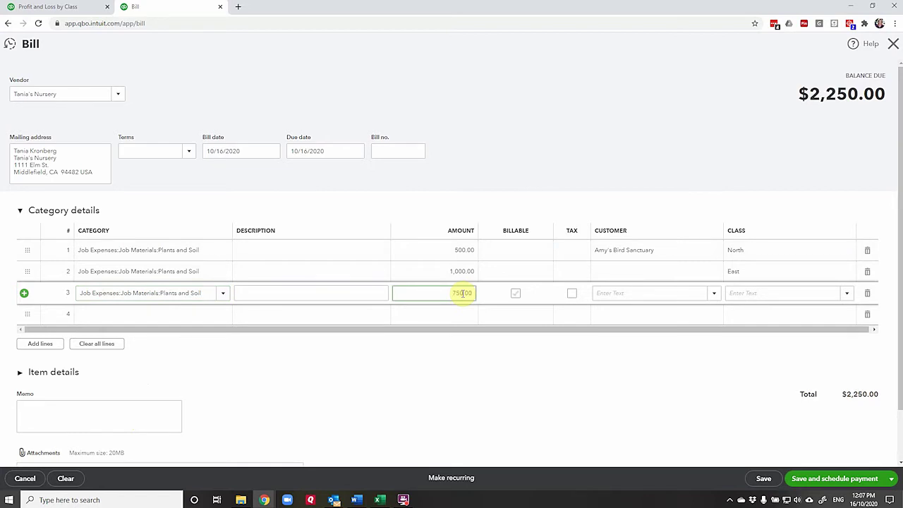
click(740, 295)
text(South)
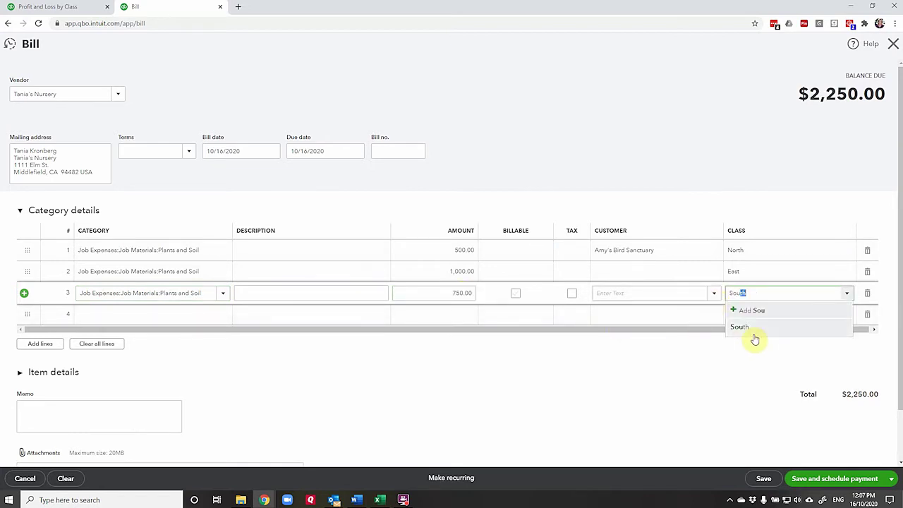
click(754, 328)
- Add line 4 with category Plants and Soil and amount 50.00, leaving class empty
click(193, 314)
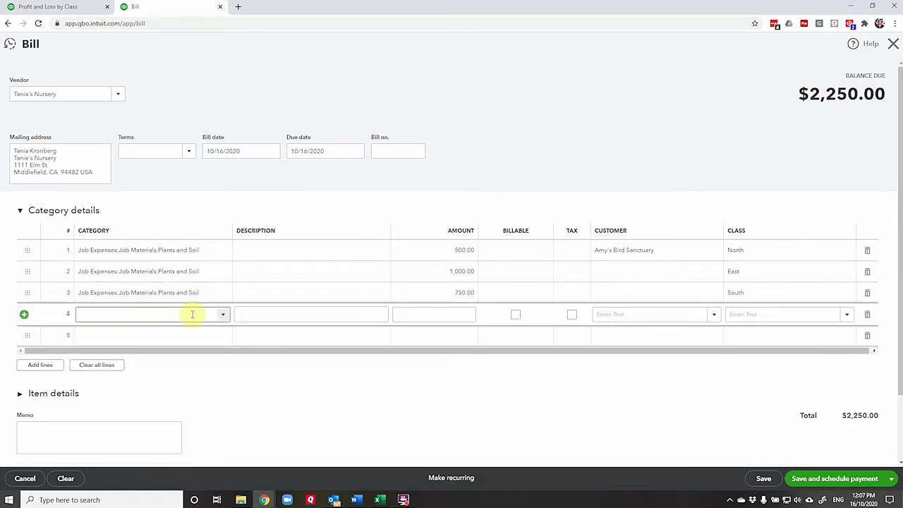
text(job)
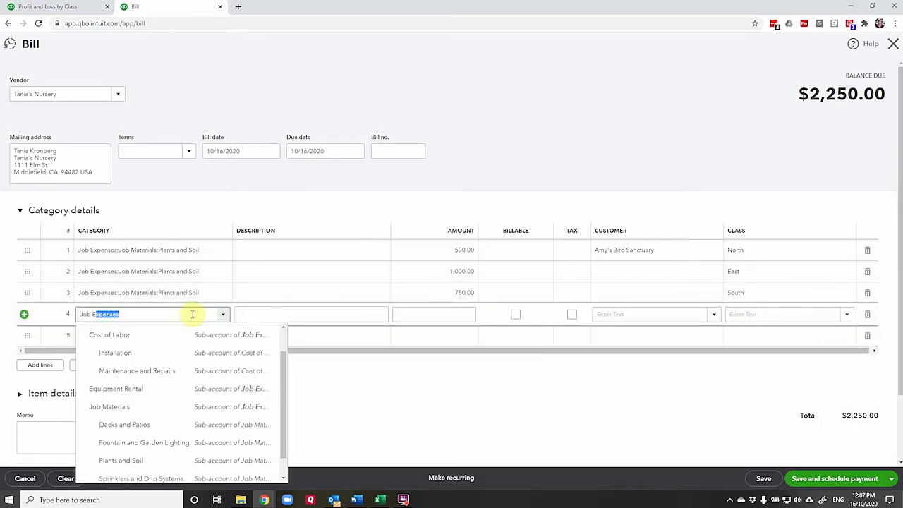
click(154, 462)
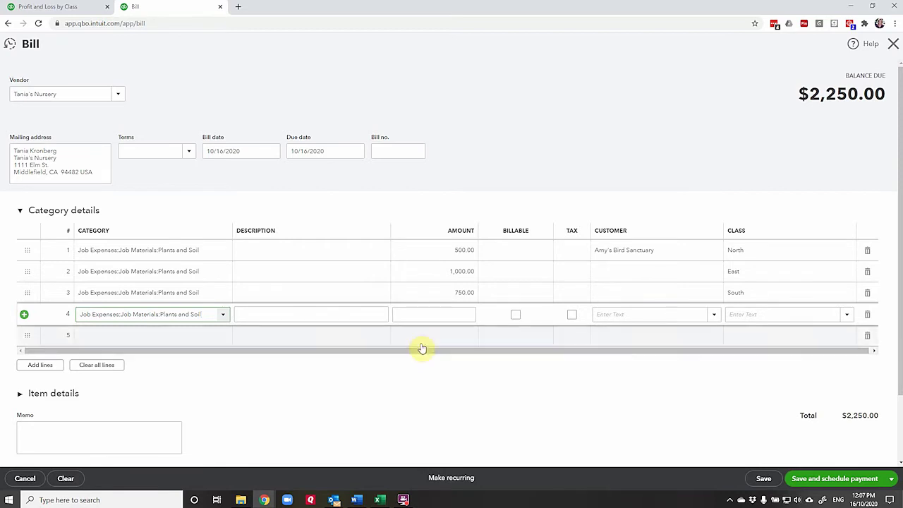
click(444, 314)
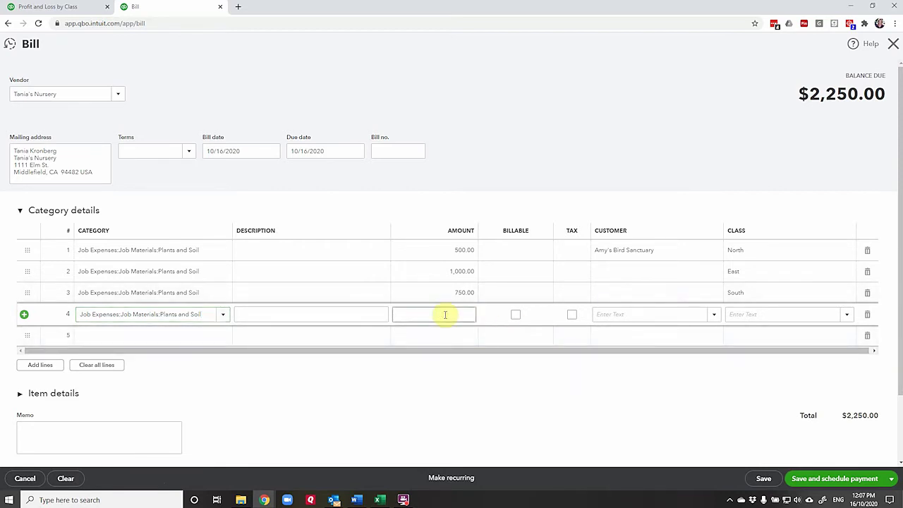
text(0)
key(Tab)
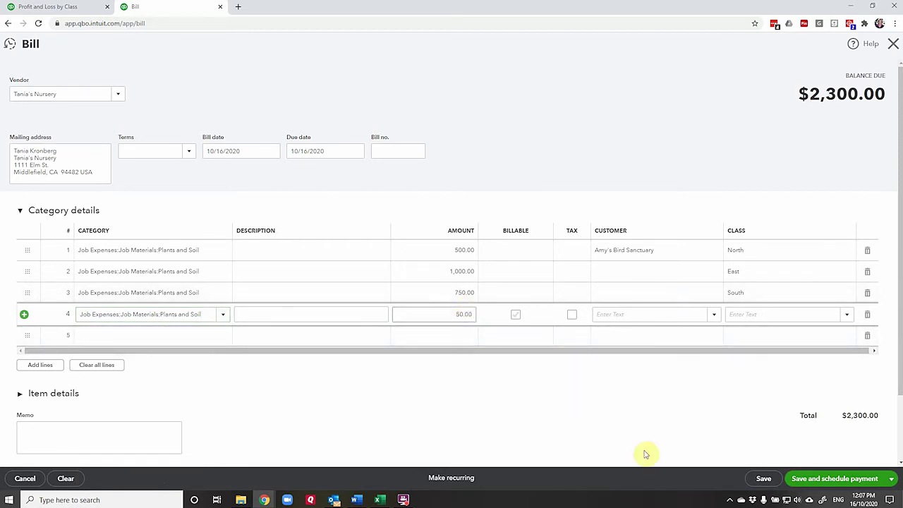
- Save and close the $2,300.00 bill, accepting the missing Class fields warning
click(893, 485)
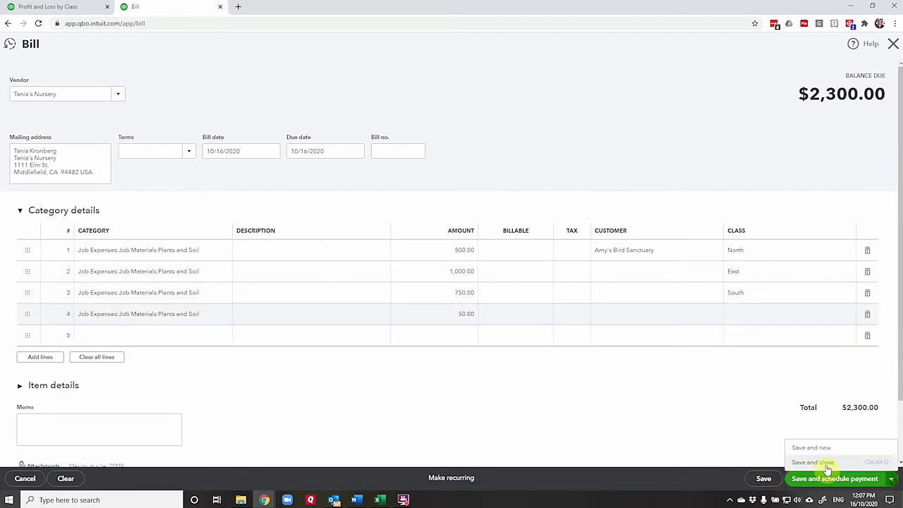
click(819, 461)
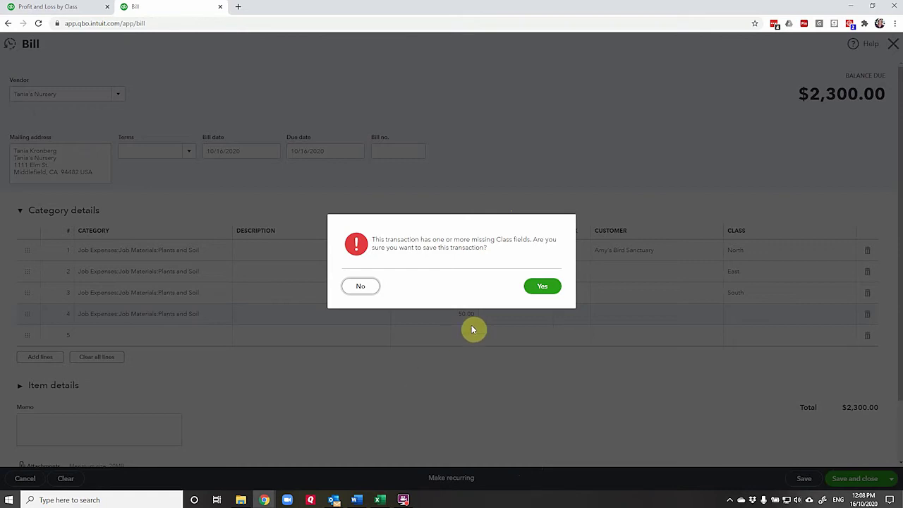
click(548, 288)
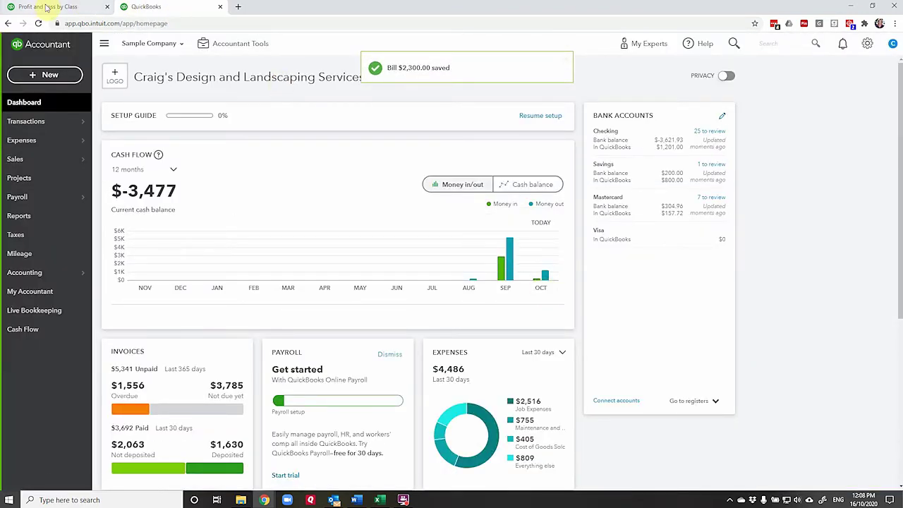
- Rerun Profit and Loss by Class from Reports and review Plants and Soil: East 1,000, North 500, South 750
click(46, 6)
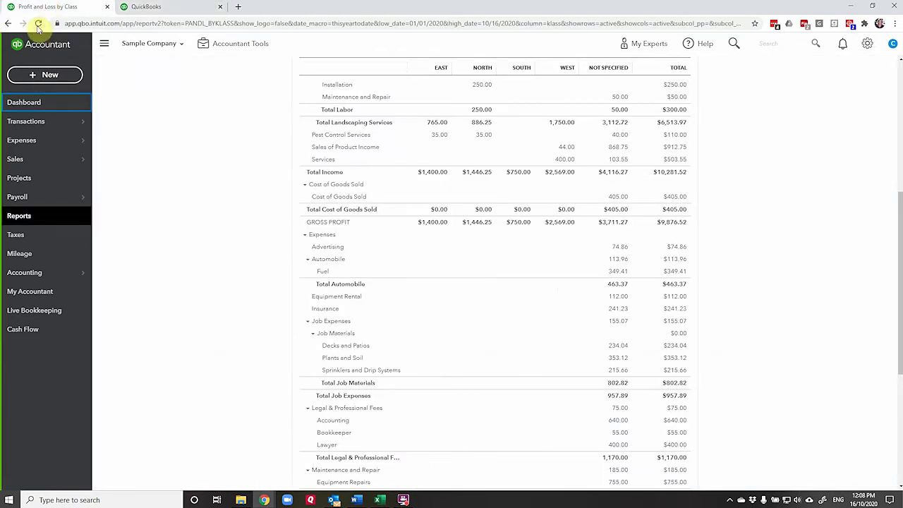
click(31, 219)
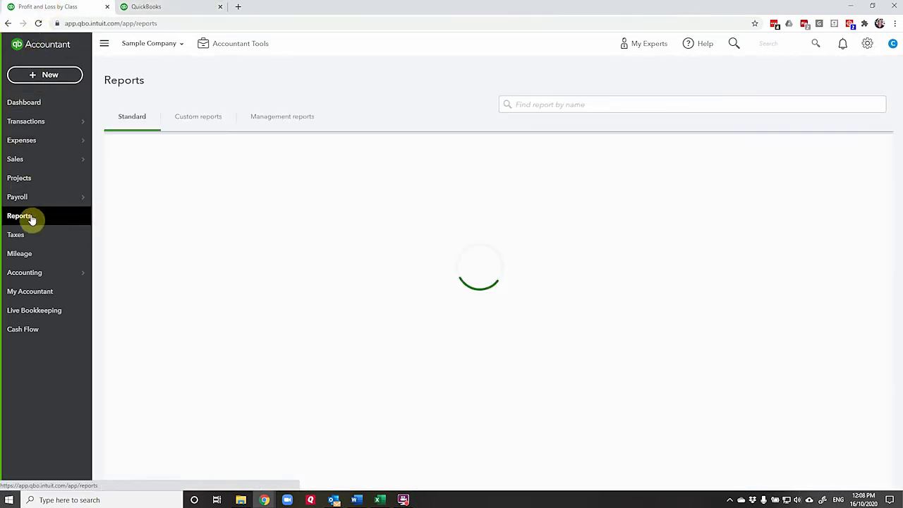
click(492, 340)
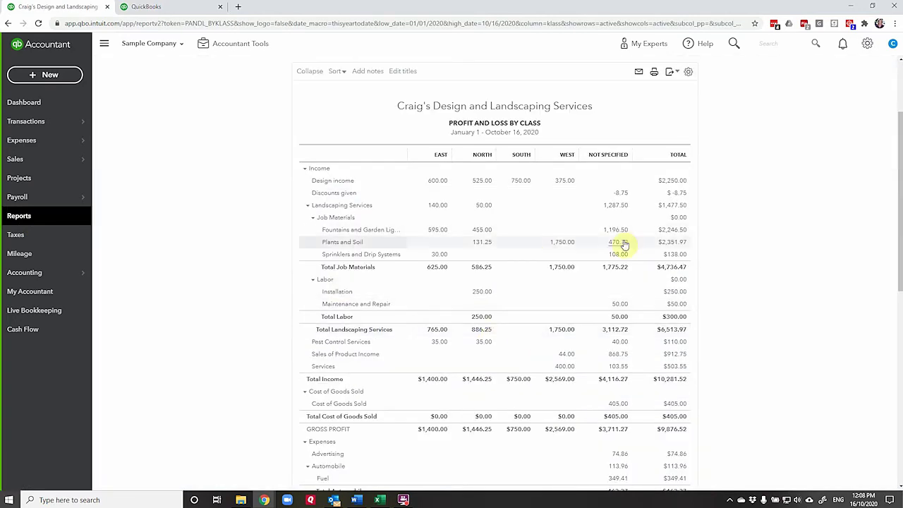
scroll(557, 221, down, 3)
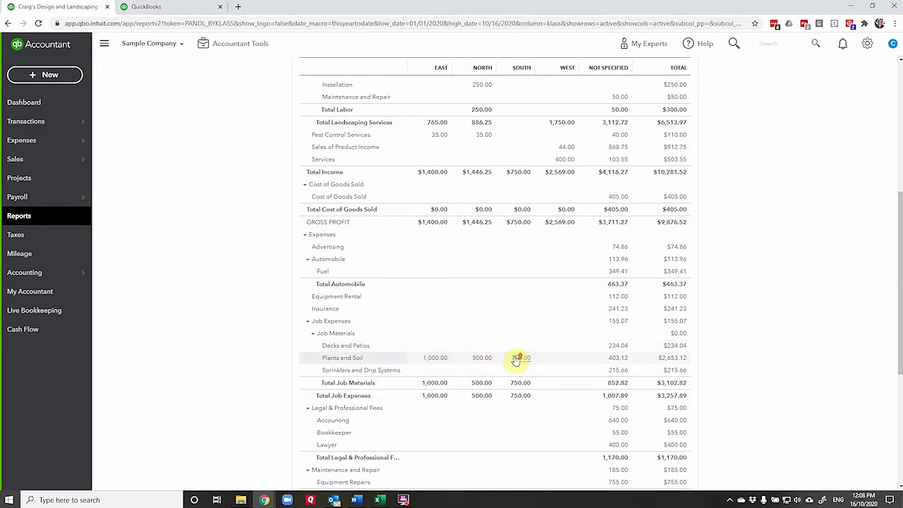
scroll(520, 359, up, 2)
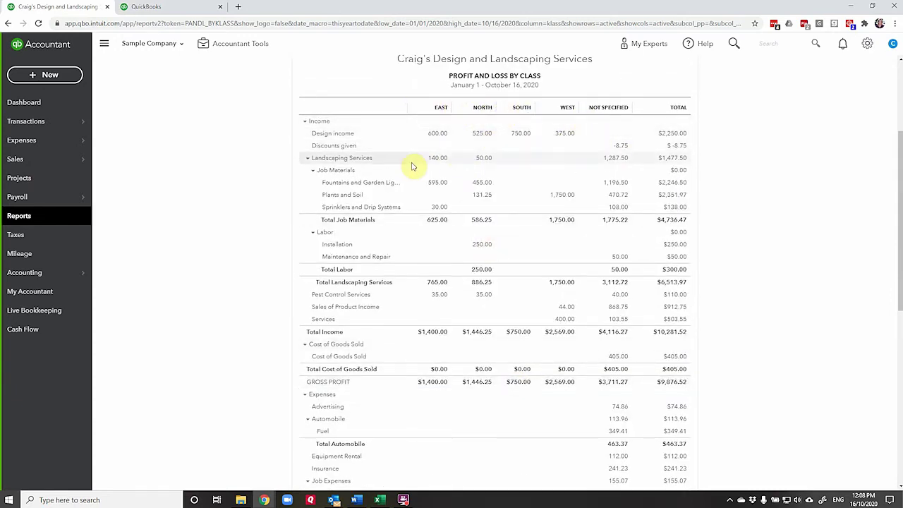
scroll(494, 211, down, 3)
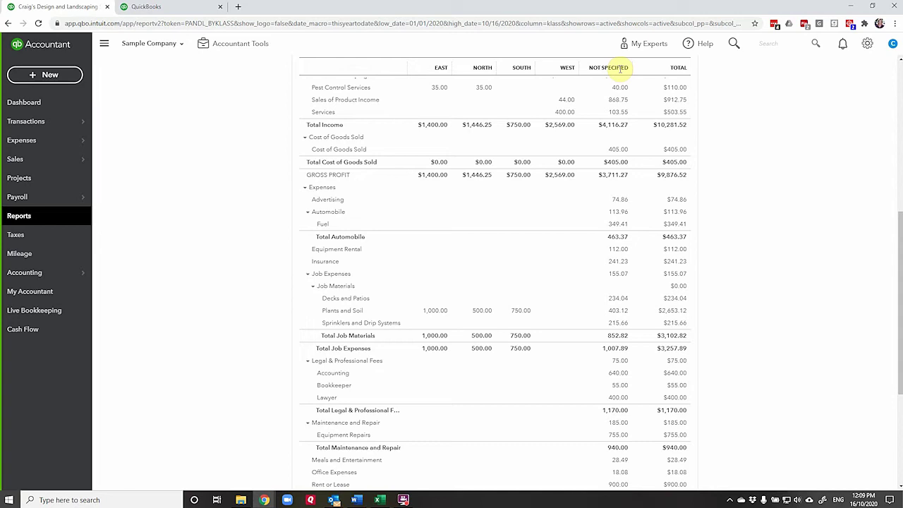
scroll(454, 279, up, 4)
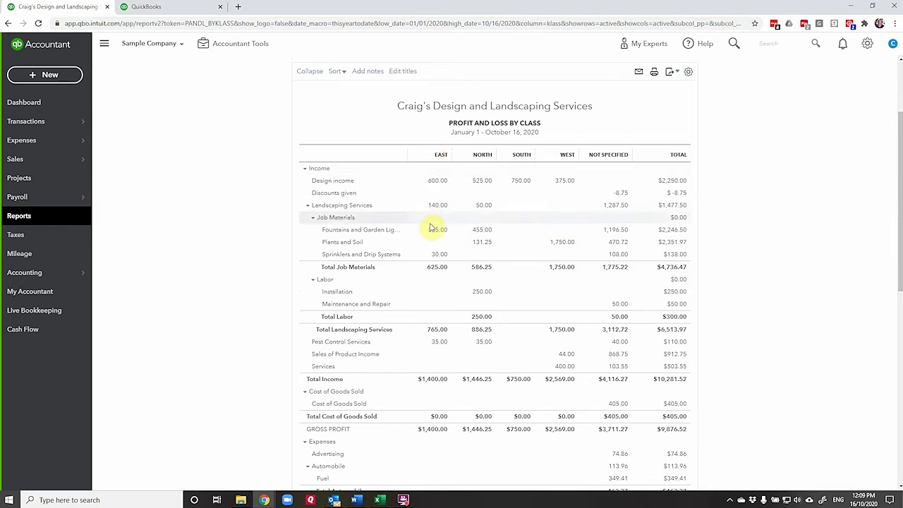
scroll(432, 381, down, 7)
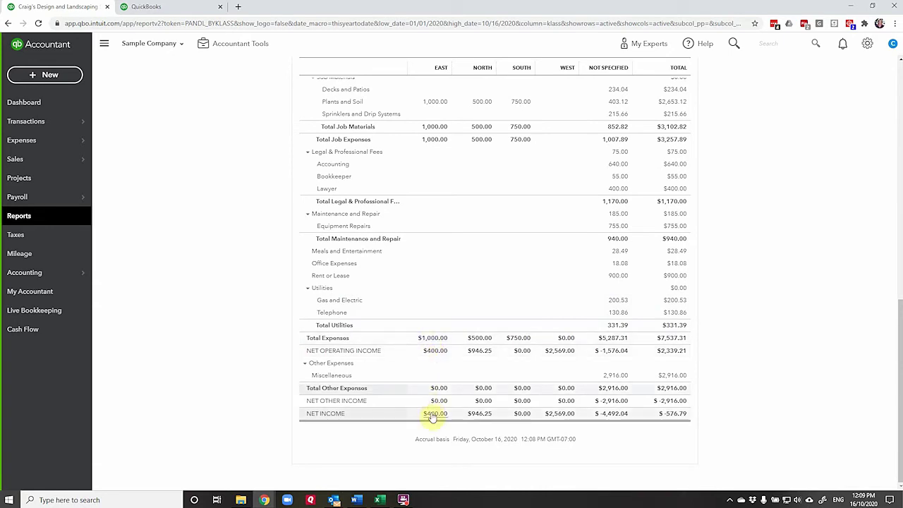
scroll(434, 390, up, 10)
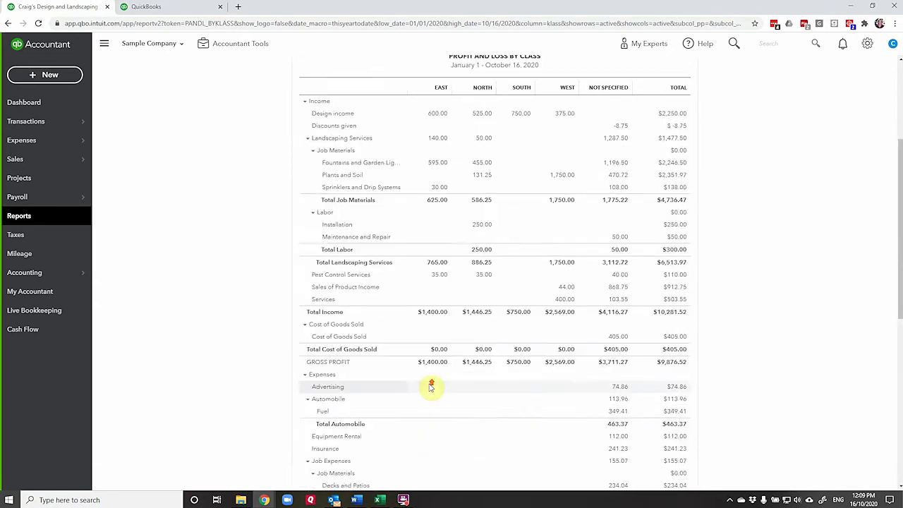
- Customize the report with a Class filter set to East and rerun it
click(793, 103)
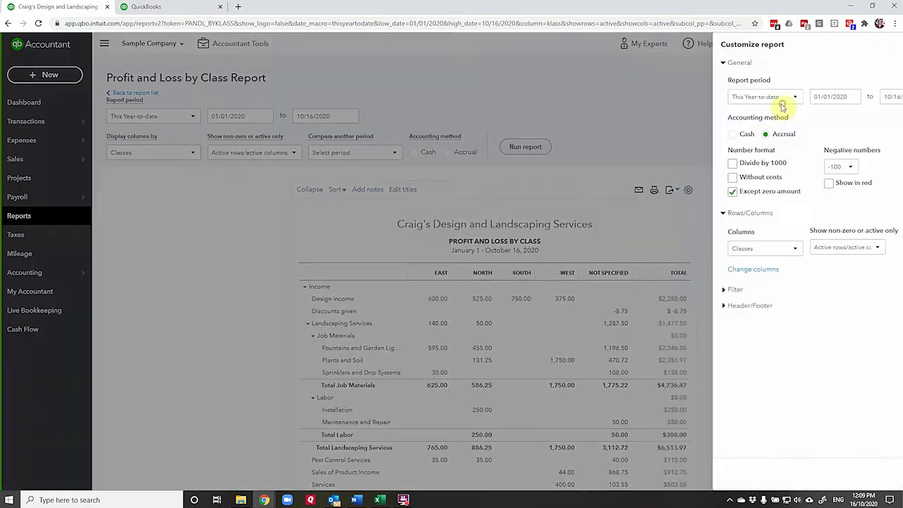
click(650, 291)
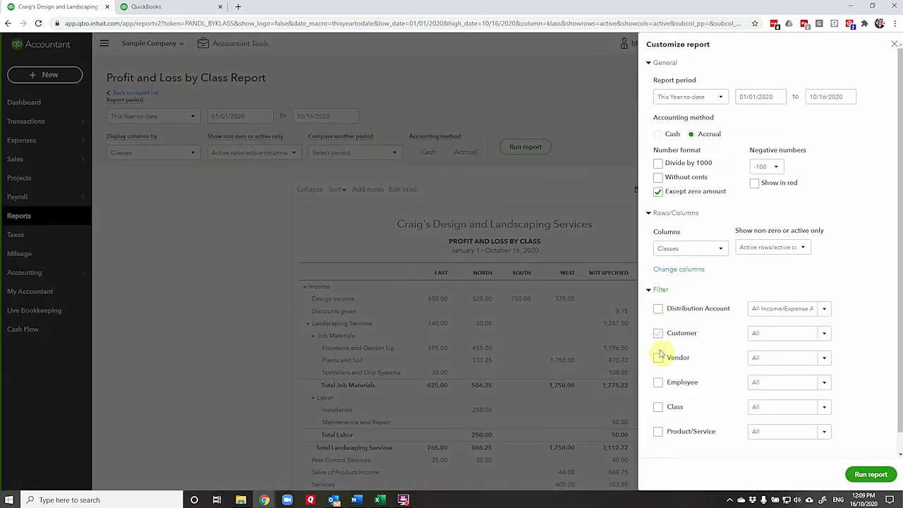
click(658, 407)
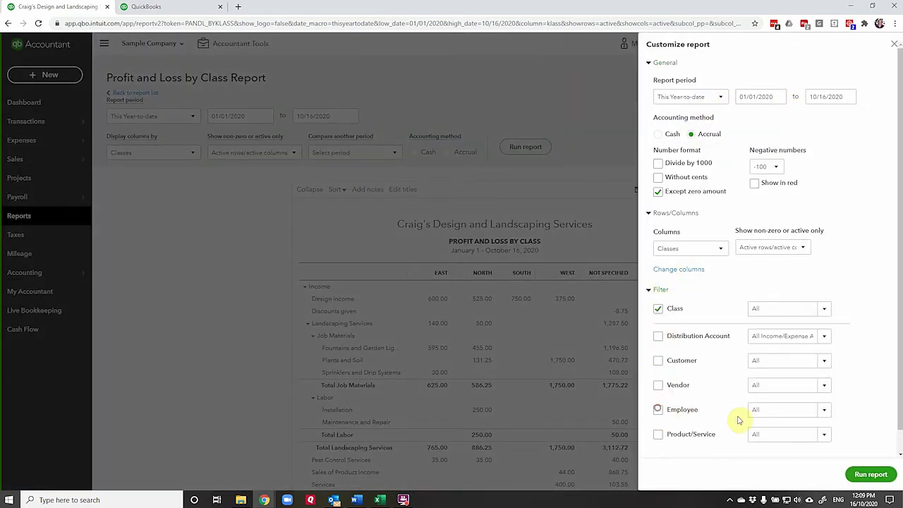
click(767, 309)
text(e)
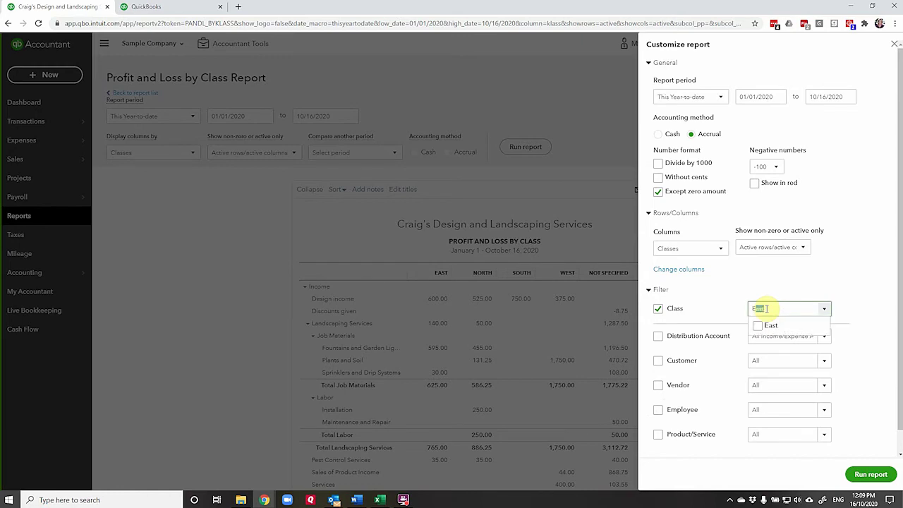
click(759, 326)
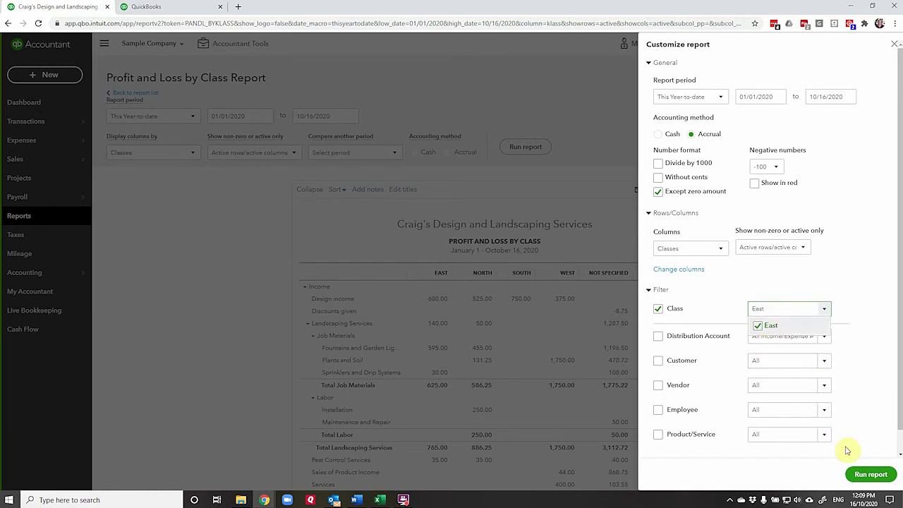
click(871, 474)
scroll(625, 334, down, 2)
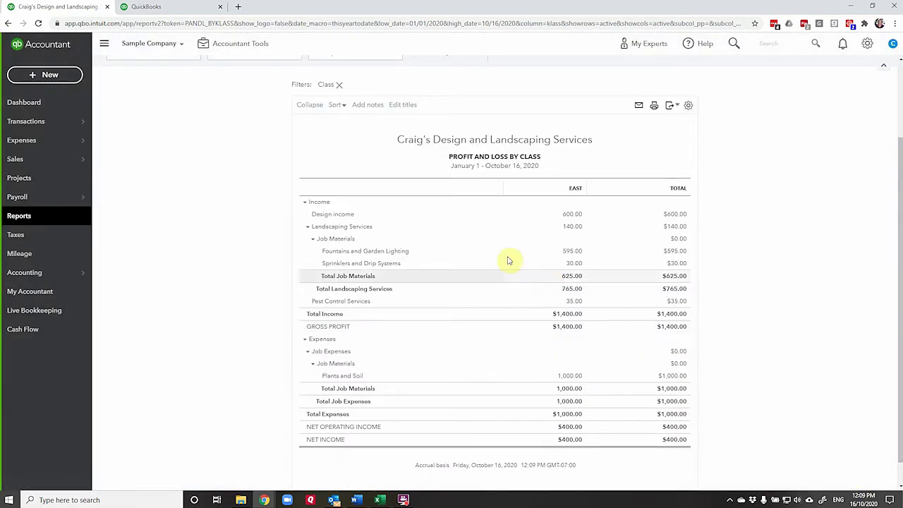